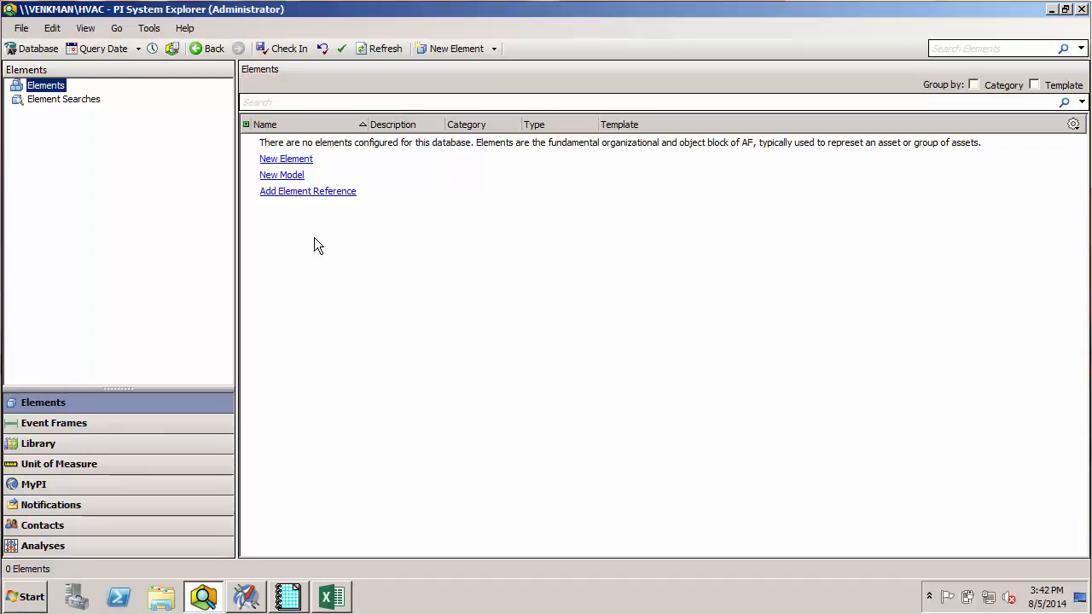
Open the HVAC Prod database on the VENKMAN AF server
left_click(39, 49)
left_click(401, 357)
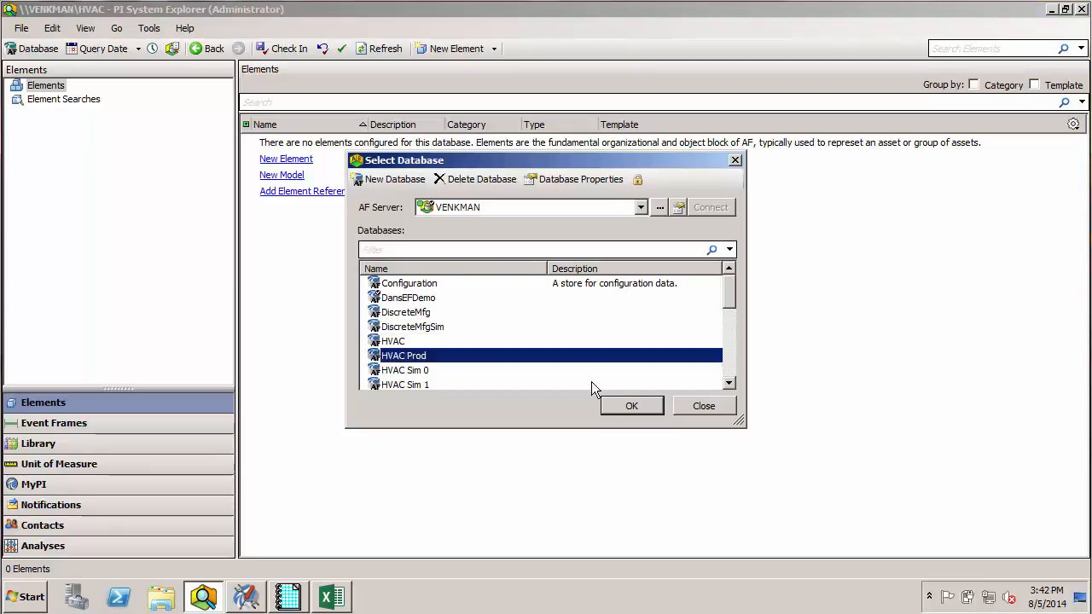
left_click(611, 407)
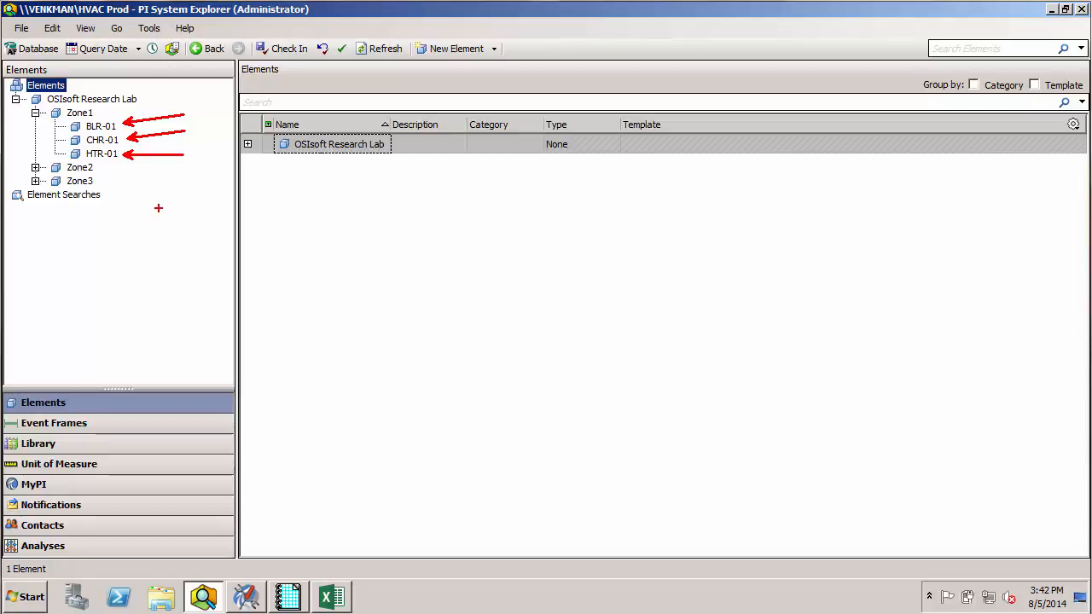
Examine the categorized attributes of BLR-01 in Zone1 and the zone elements under OSIsoft Research Lab
left_click(101, 126)
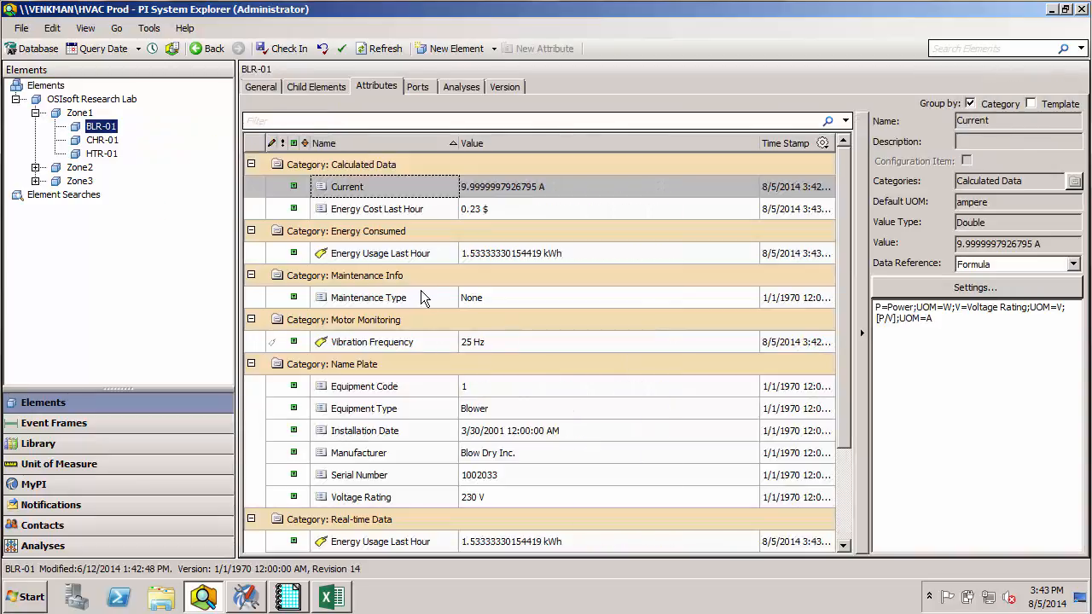
left_click(307, 325)
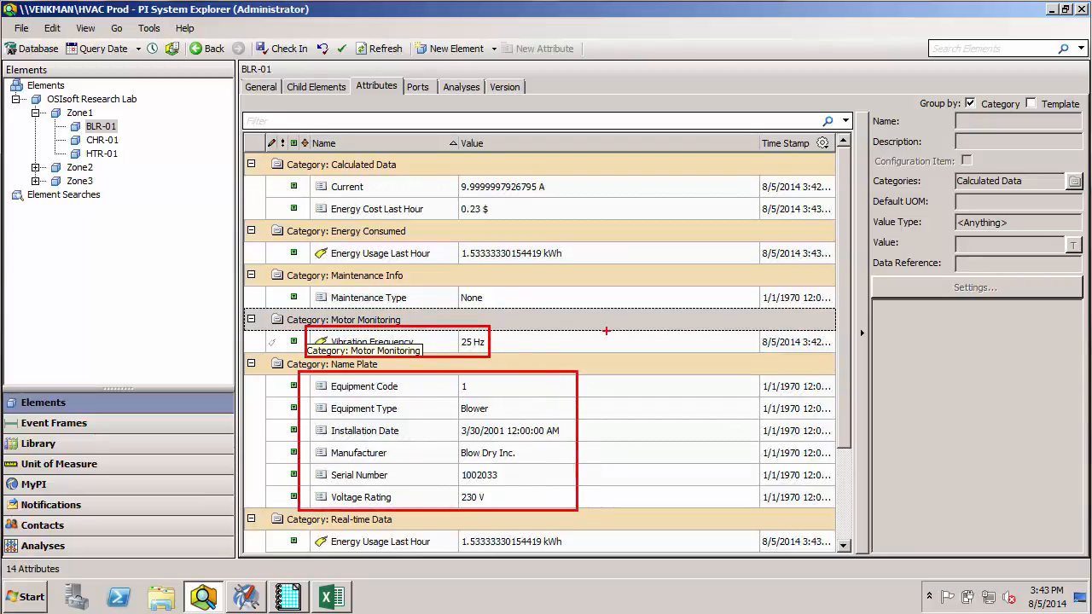
left_click_drag(278, 173, 570, 221)
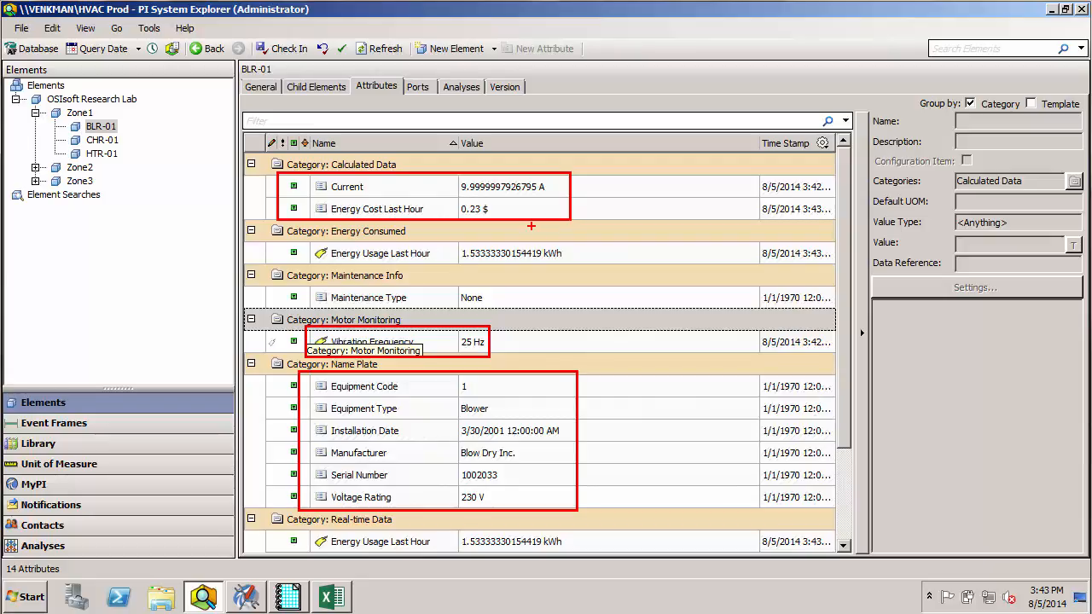
key("Escape")
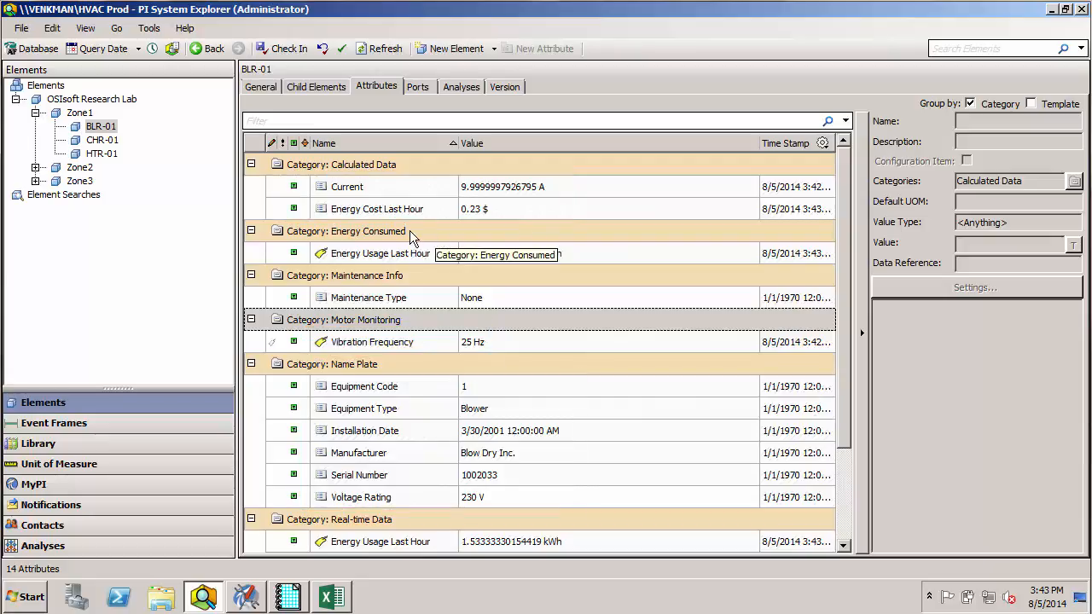
left_click(82, 112)
left_click(79, 168)
left_click(78, 182)
left_click(81, 112)
left_click(106, 100)
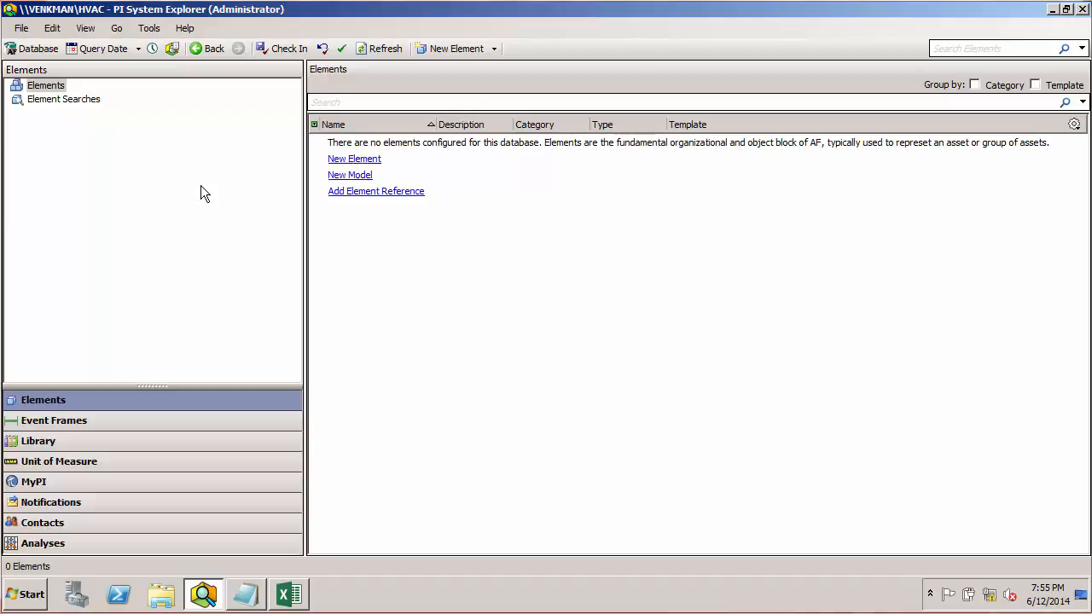
Create a new root-level element in the HVAC database with the Parent-Child reference type and no template
right_click(43, 91)
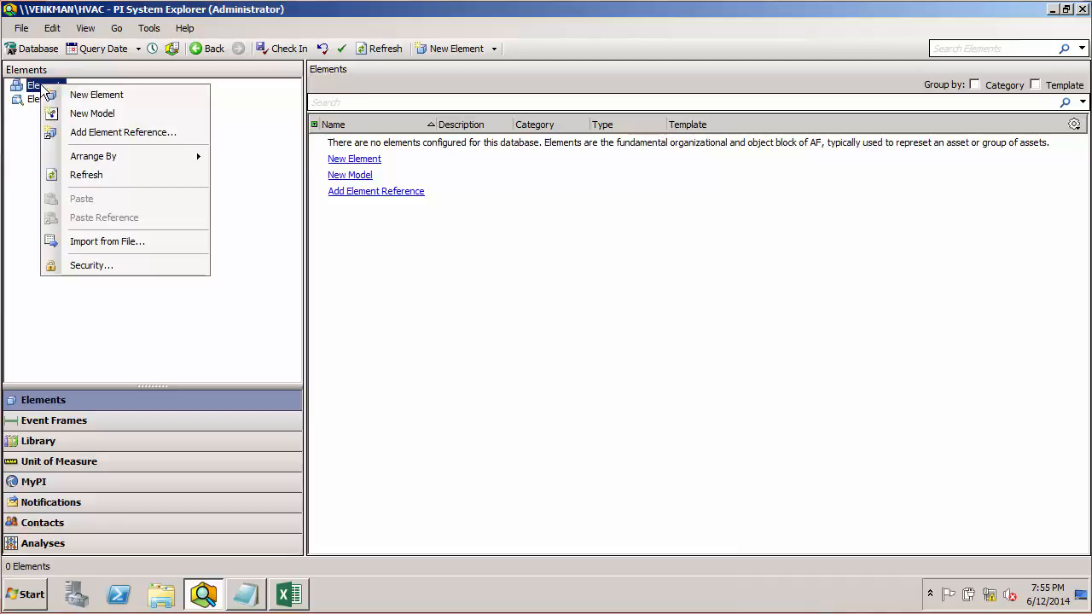
left_click(101, 94)
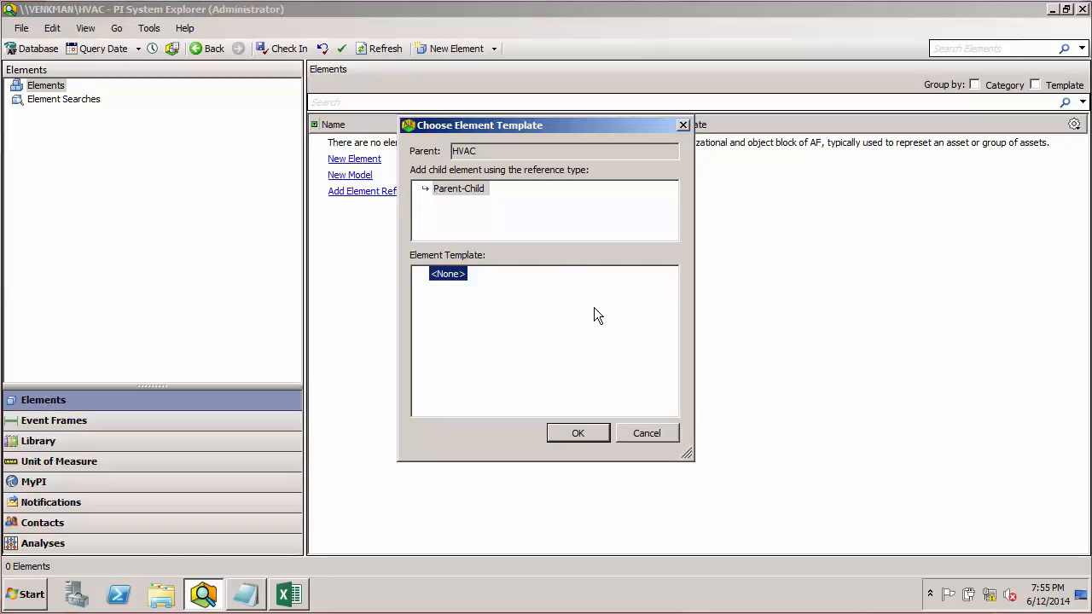
left_click(577, 434)
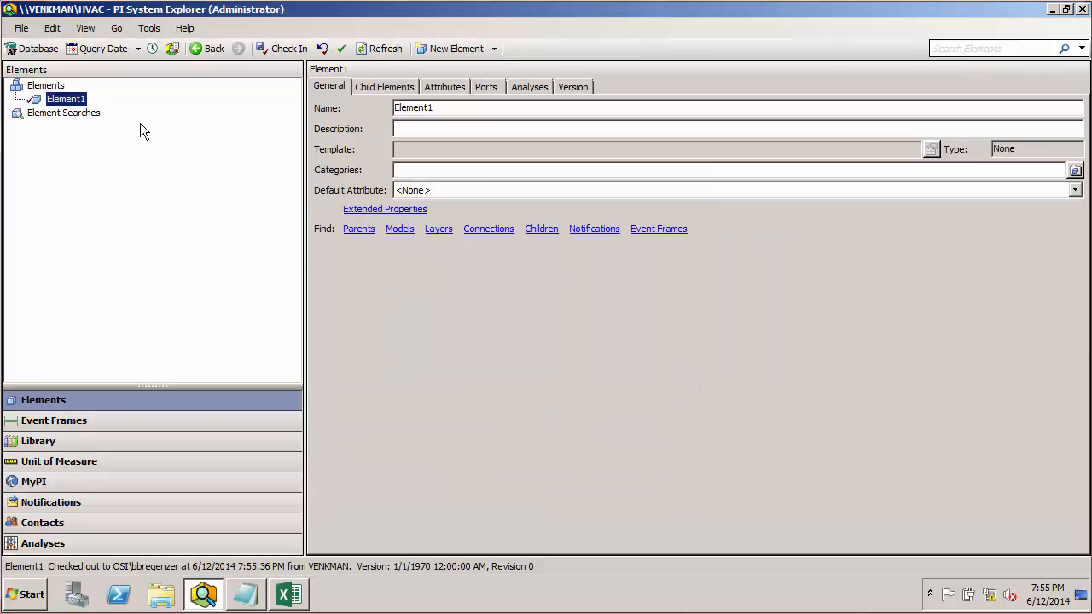
Add a second root-level element without a template, and undo only that element's check-out so the first one is kept
right_click(61, 87)
left_click(102, 96)
left_click(572, 431)
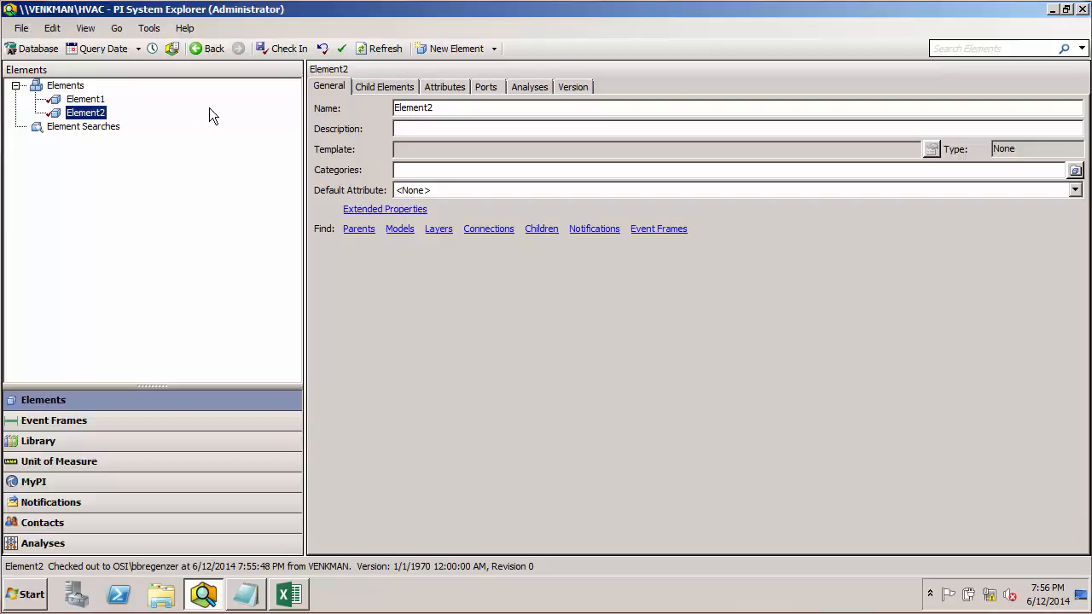
left_click(323, 49)
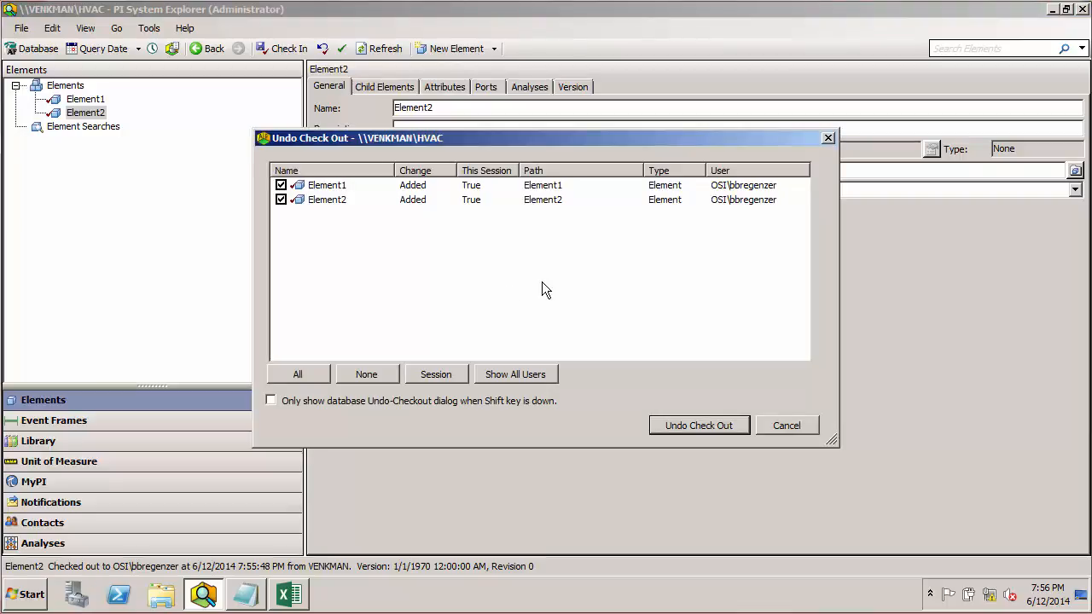
left_click(281, 185)
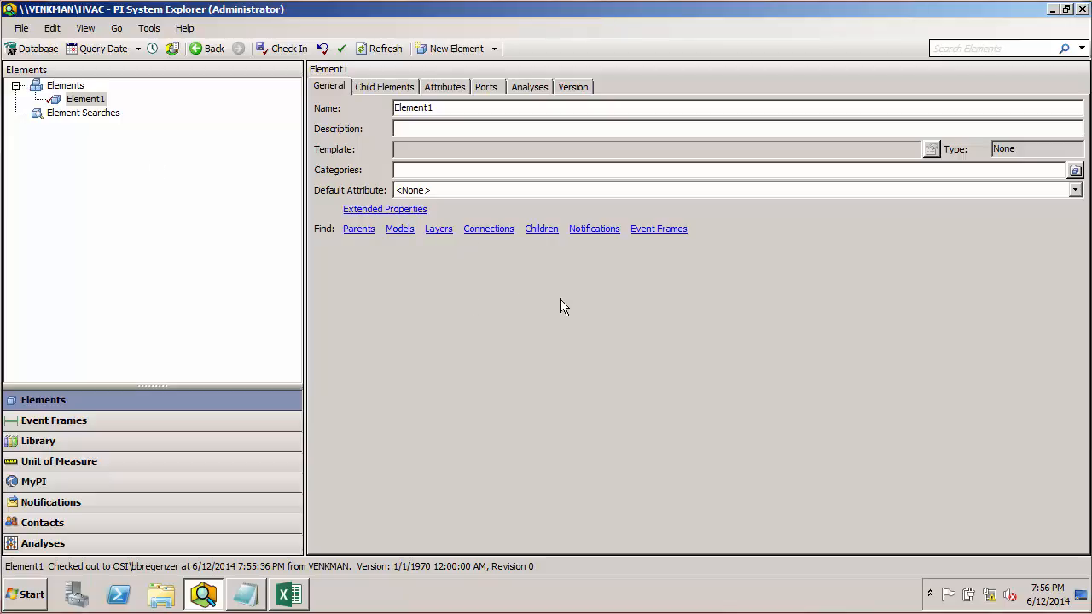
Rename the element to Zone1 and set its description to "Lab A, Lab B, Lab D, Warehouse"
left_click_drag(444, 107, 377, 105)
type("Zone1")
left_click(483, 131)
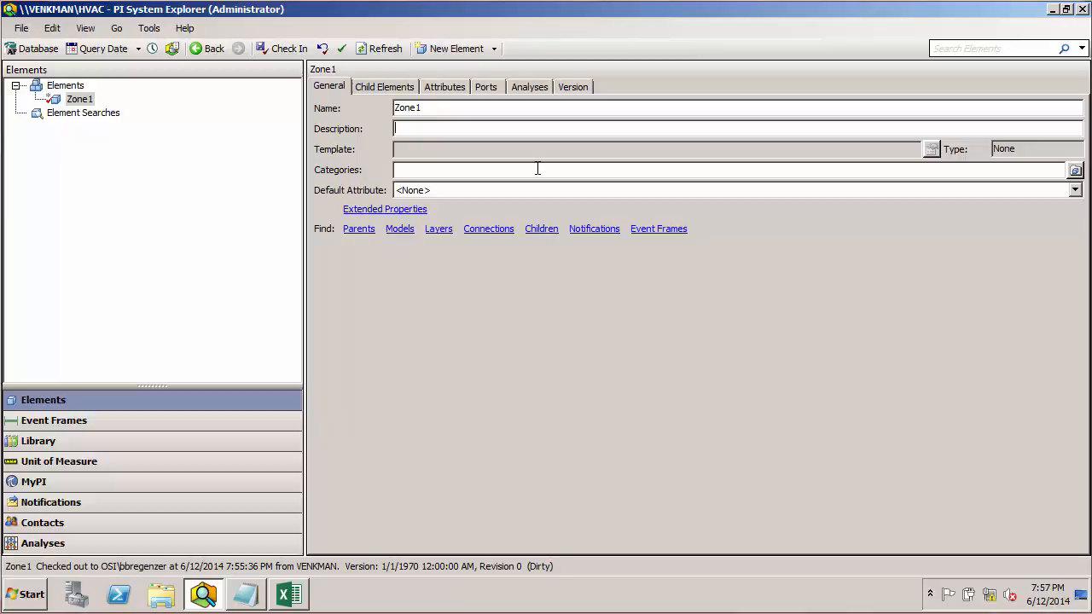
type("Lab A, Lab B, Lab D, Warehouse")
left_click(459, 152)
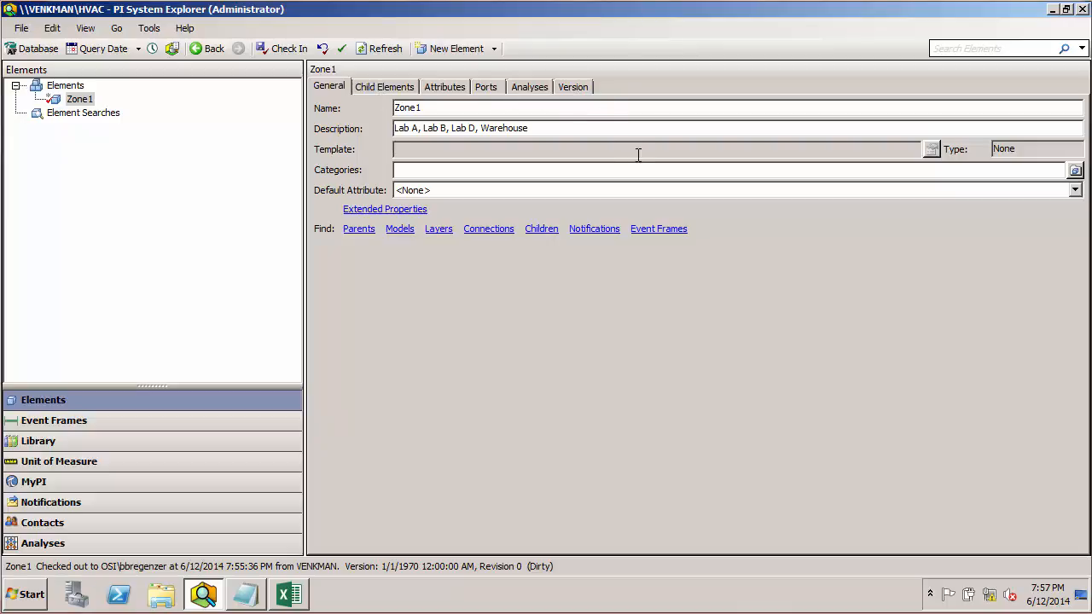
Review Zone1's child elements, attributes, ports, analyses and version settings
left_click(382, 89)
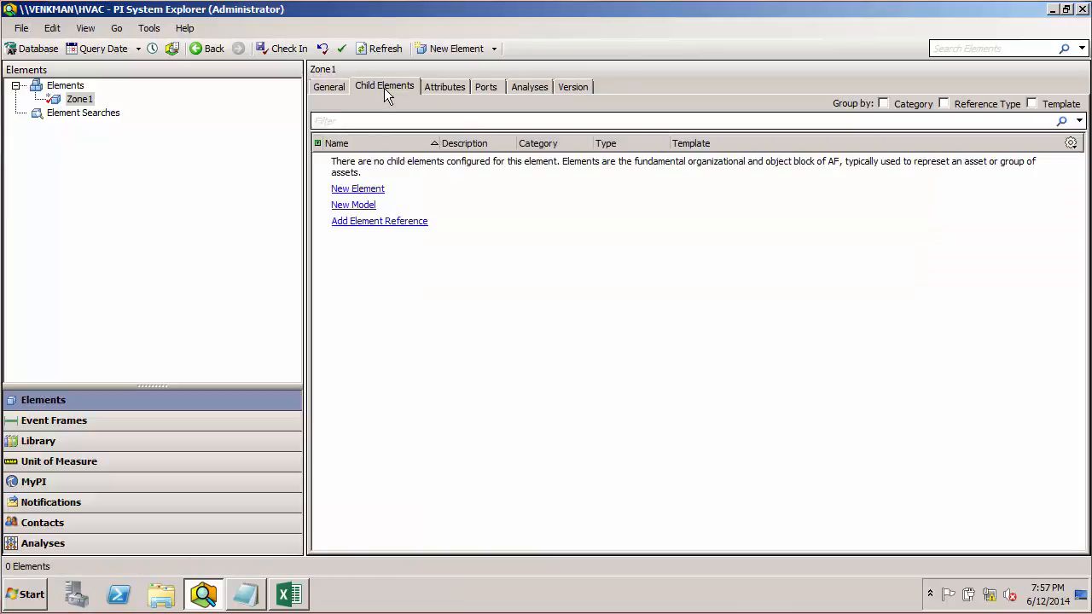
left_click(443, 88)
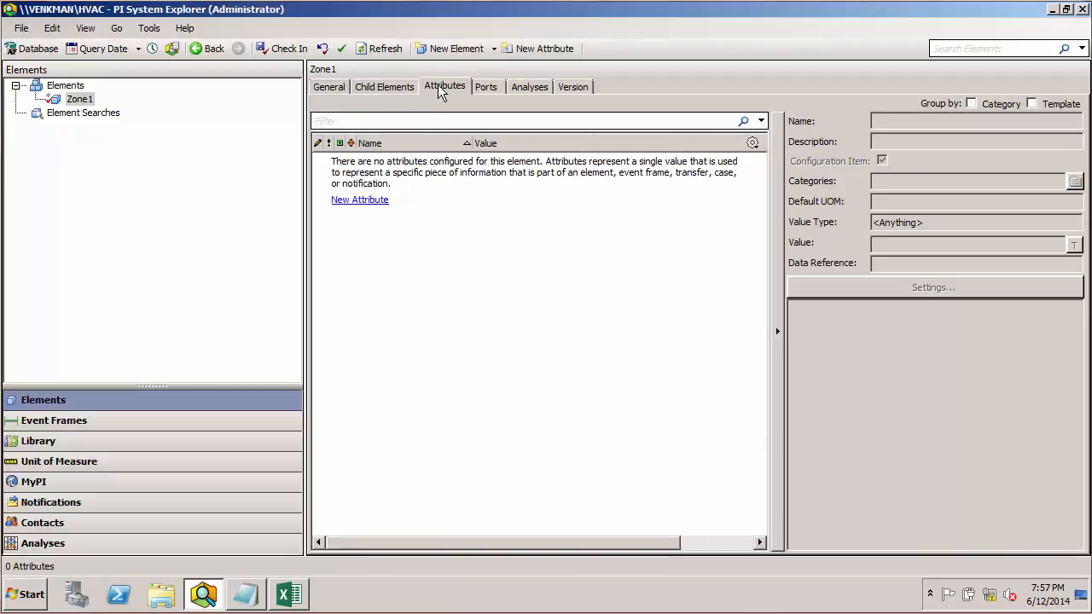
left_click(485, 87)
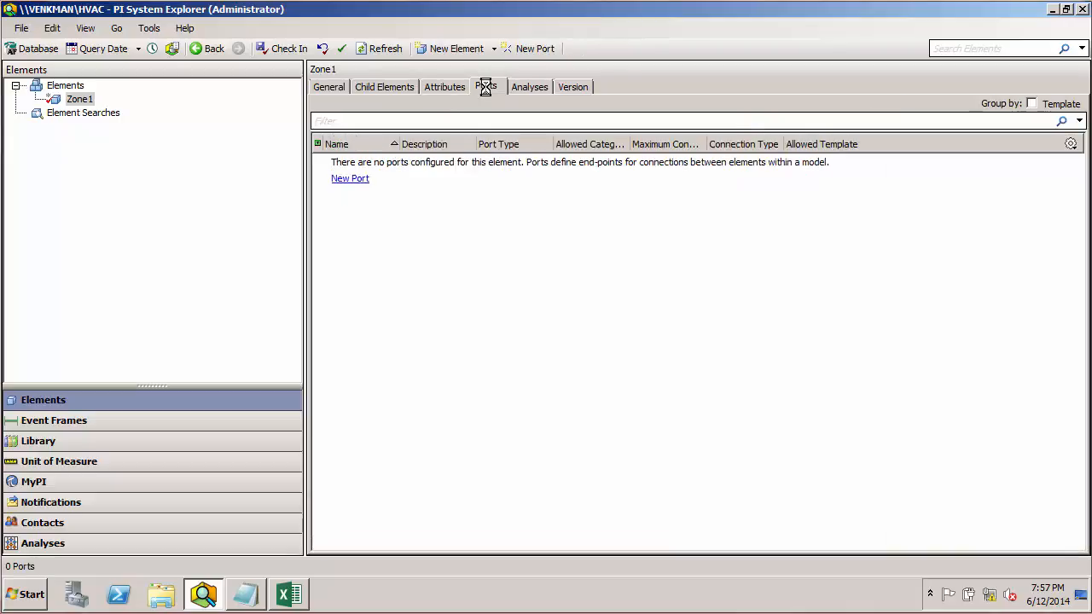
left_click(522, 88)
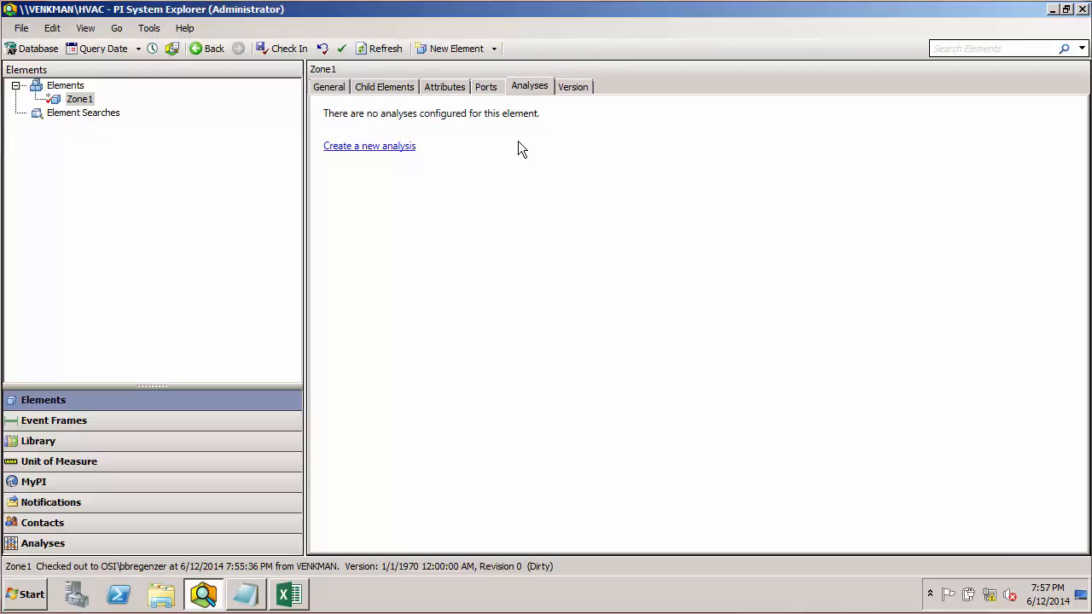
left_click(572, 86)
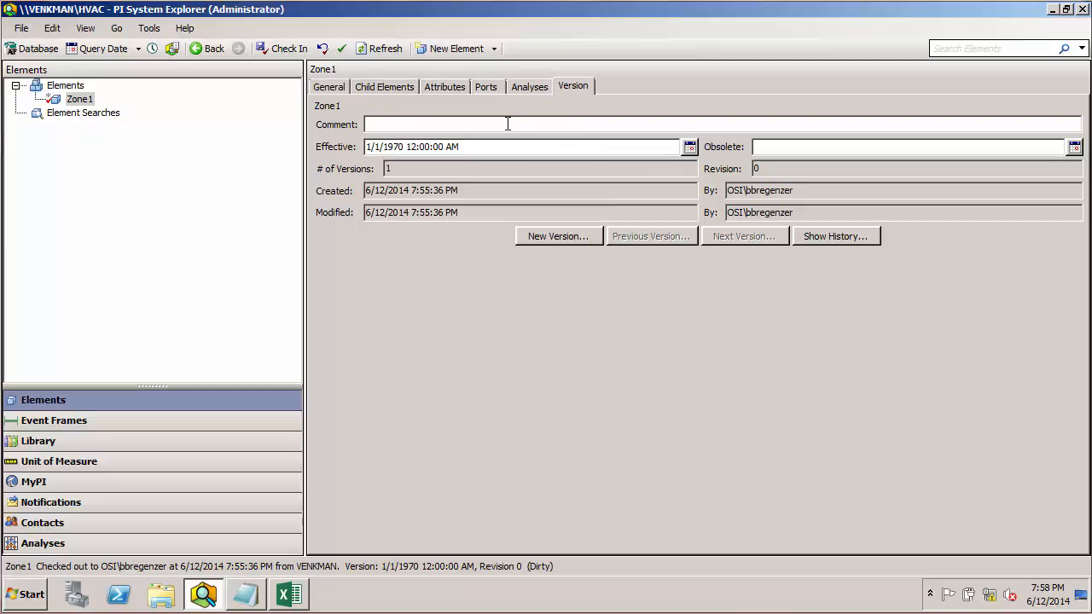
left_click(430, 87)
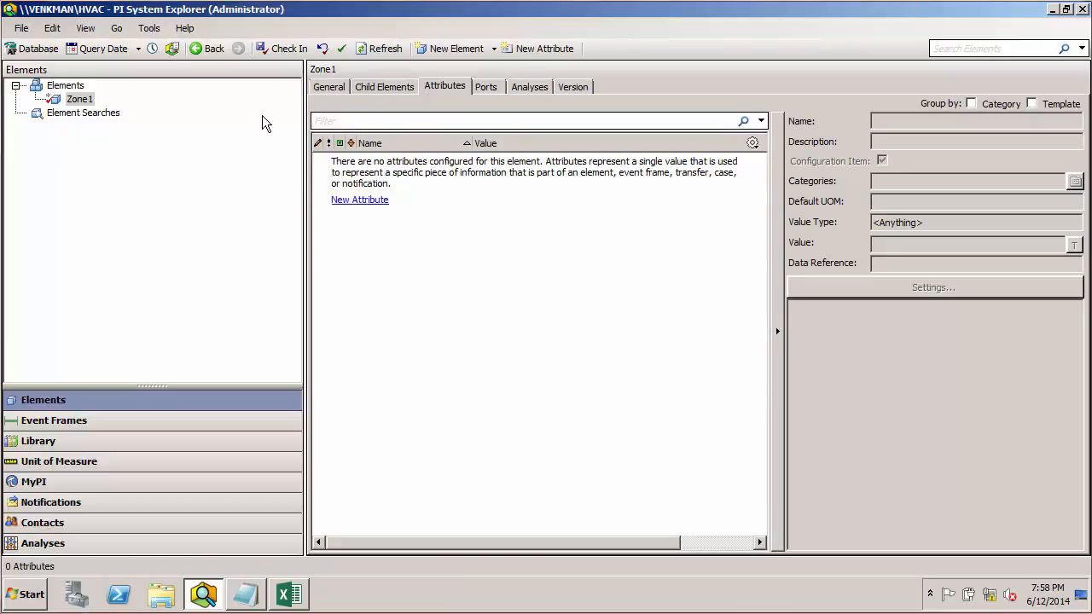
Check in the Zone1 element and add a new attribute to it
left_click(276, 54)
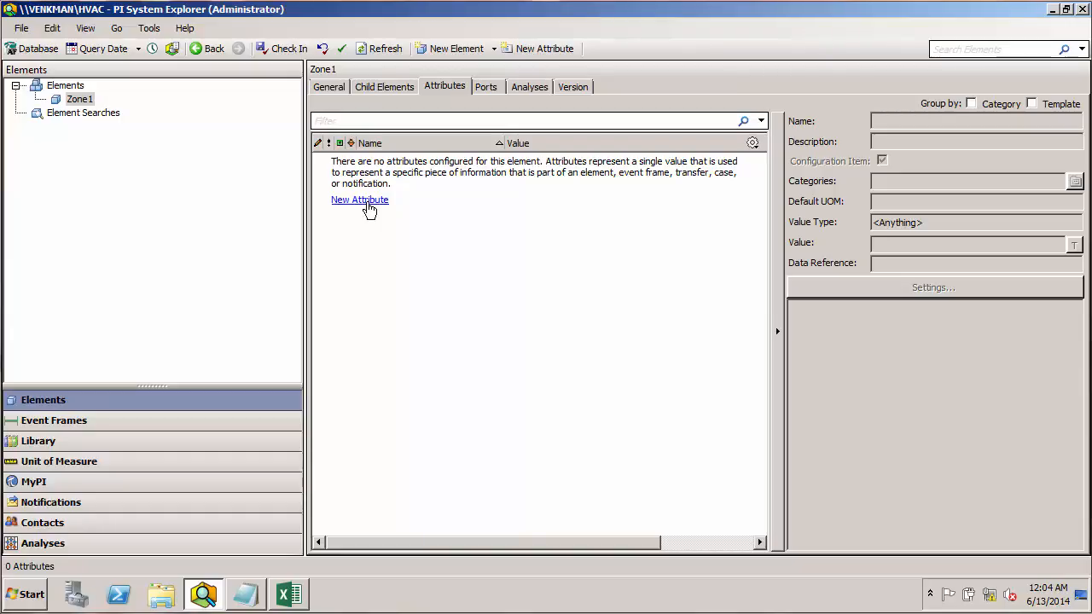
right_click(527, 259)
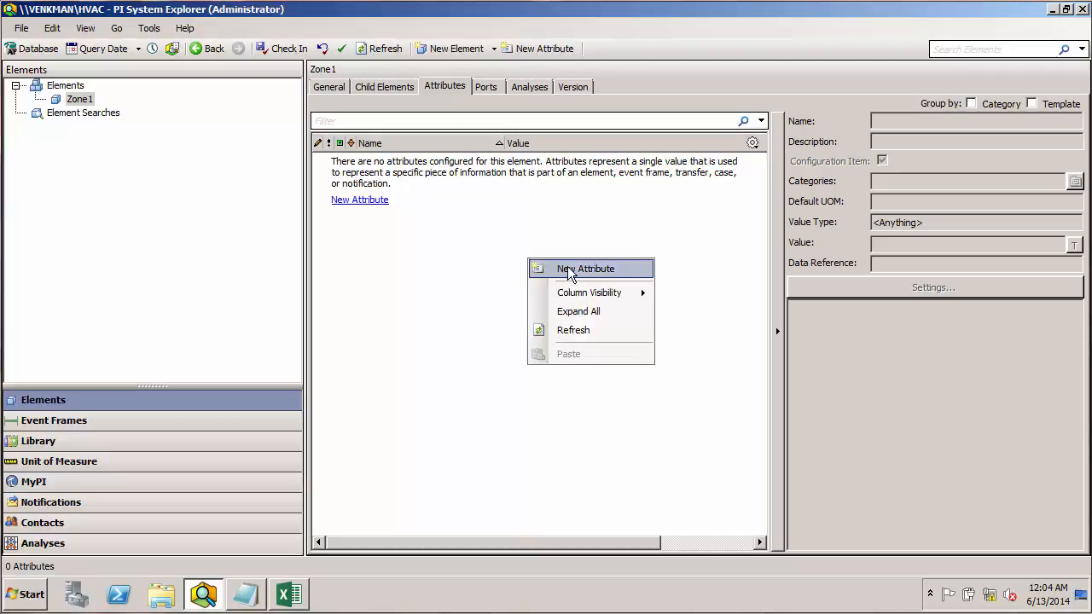
left_click(570, 271)
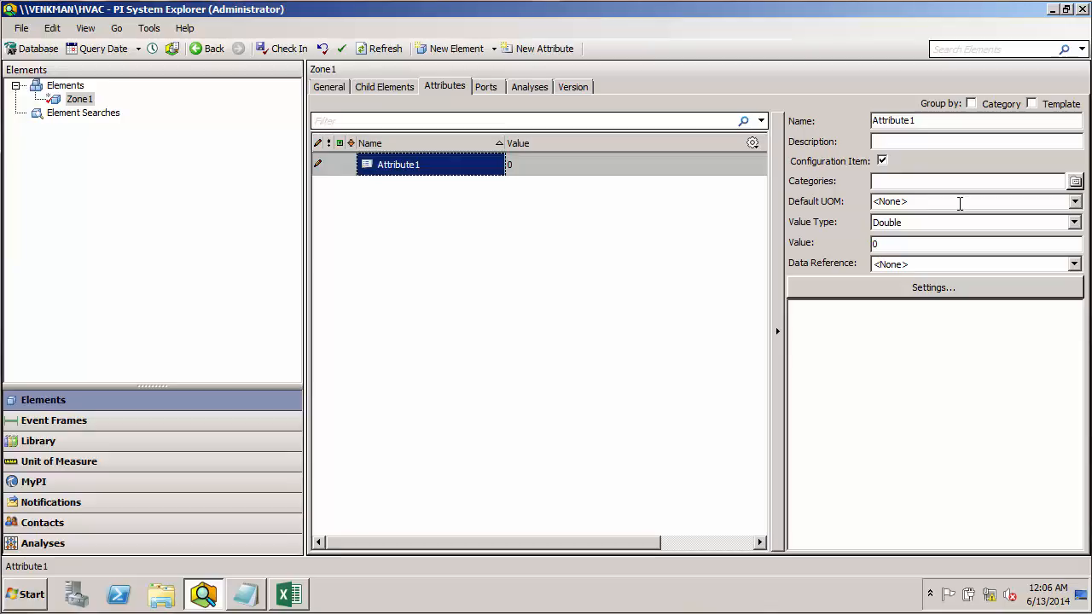
Examine the default units available for the attribute and the classes in the unit-of-measure database
left_click(1074, 201)
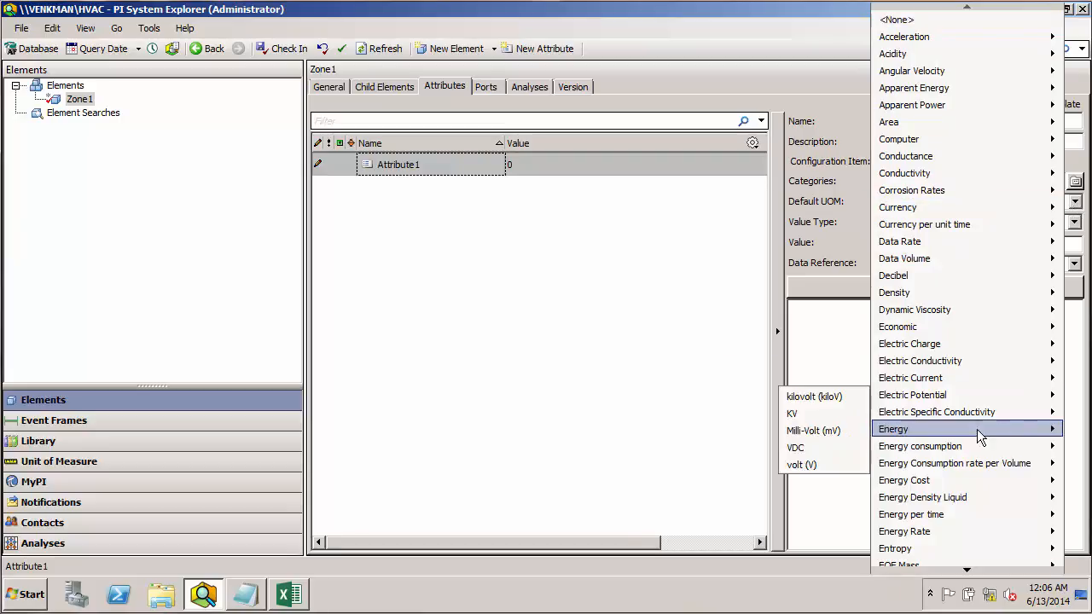
mouse_move(976, 477)
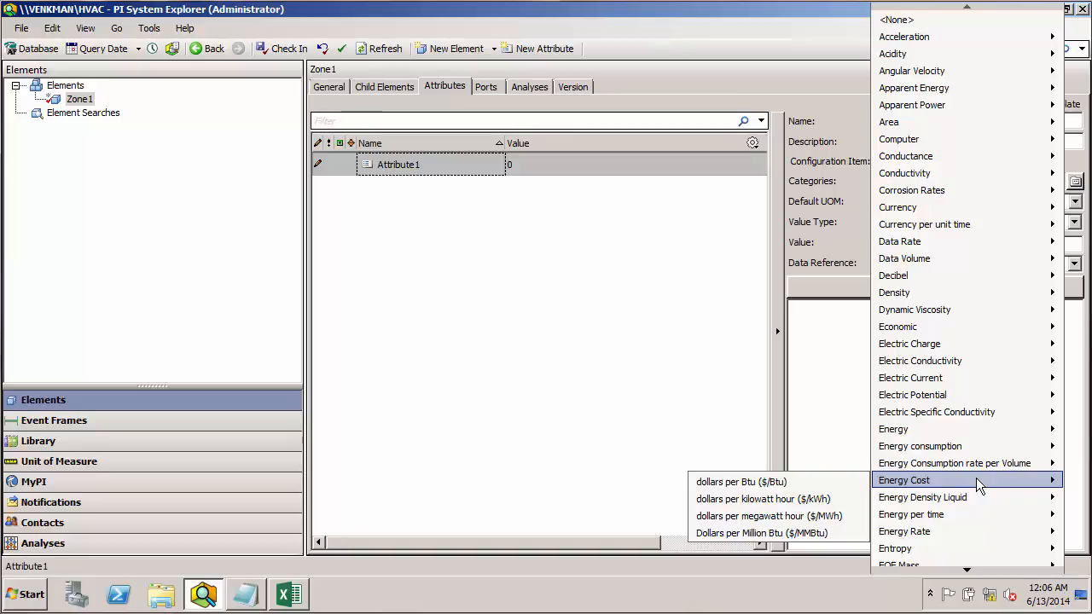
left_click(101, 464)
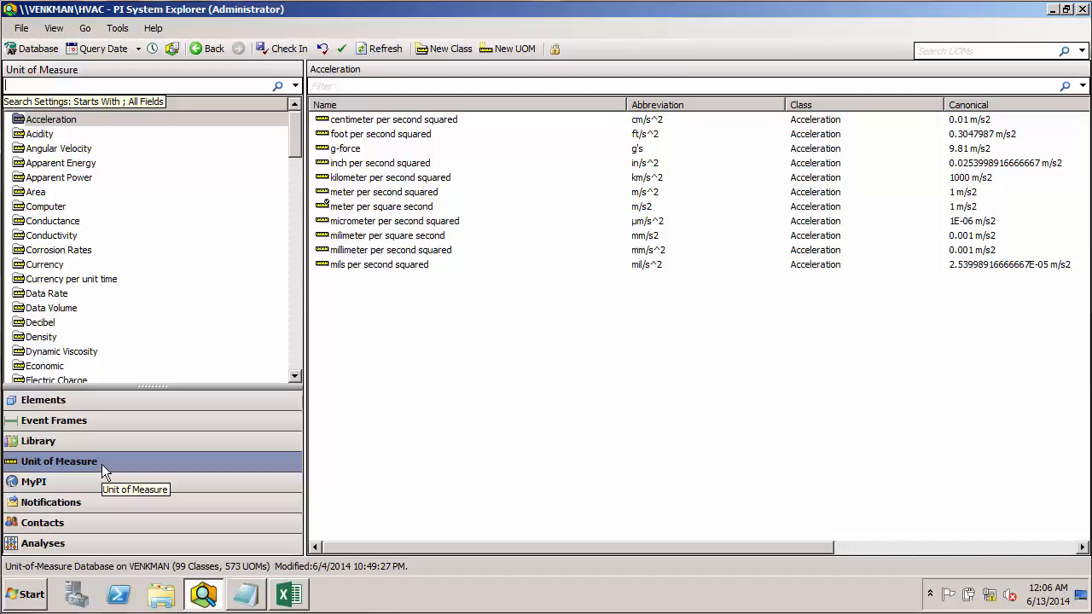
mouse_move(296, 137)
left_mouse_down()
mouse_move(293, 368)
mouse_move(312, 256)
mouse_move(306, 135)
left_mouse_up()
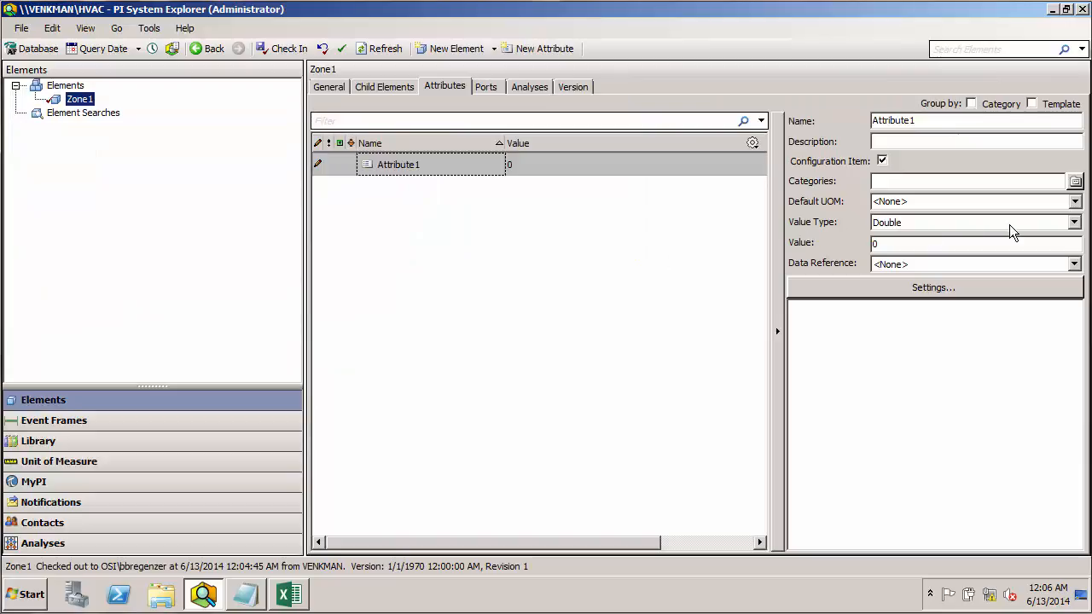
Set the new Zone1 attribute's value type to Int32 and keep its data reference at <None>
left_click(1075, 223)
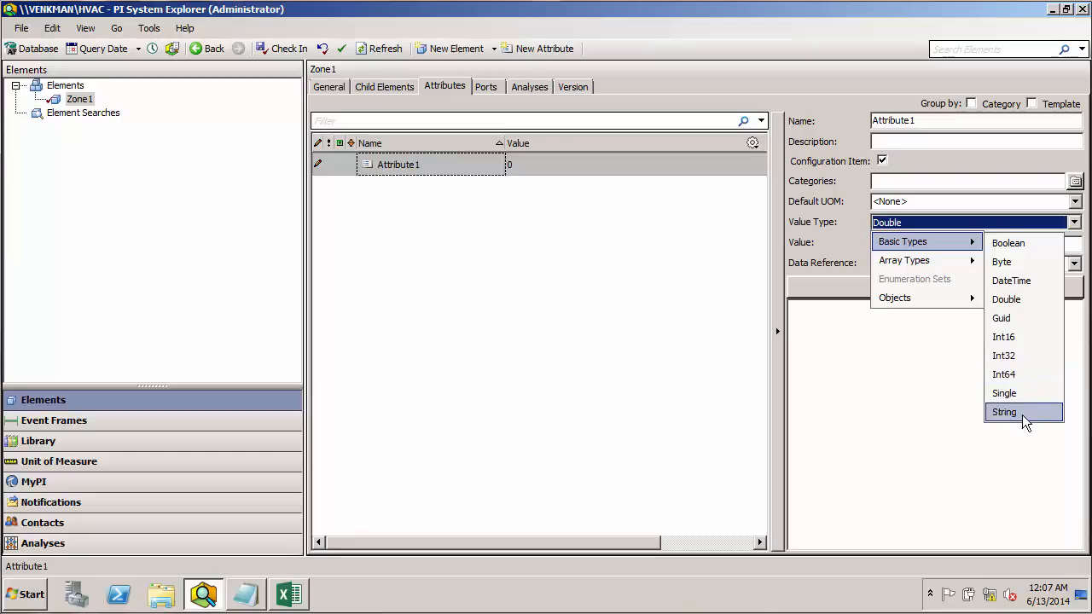
left_click(1023, 356)
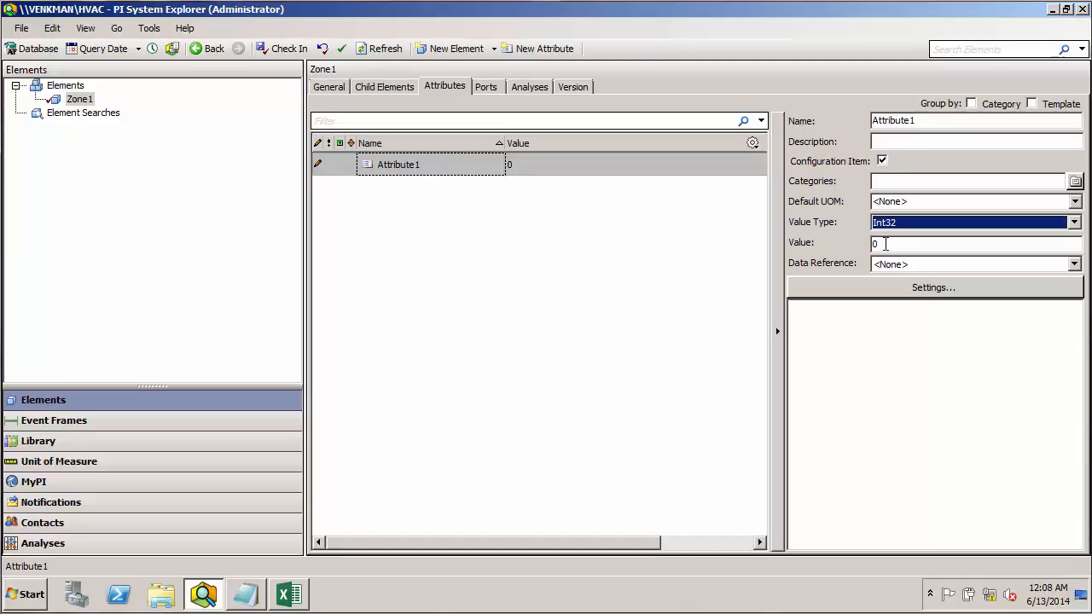
left_click(1075, 265)
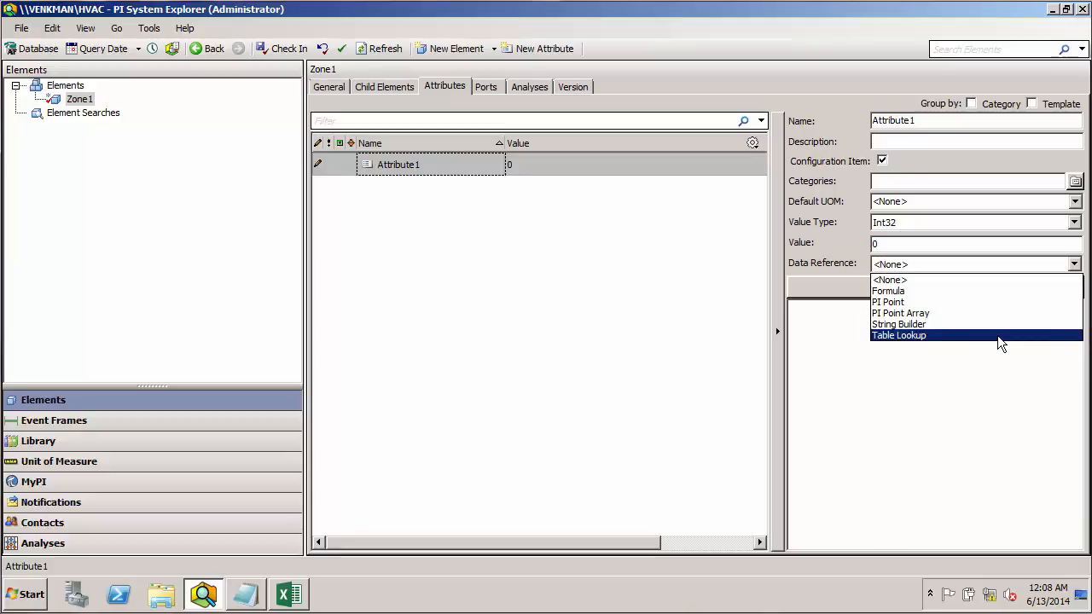
left_click(1009, 280)
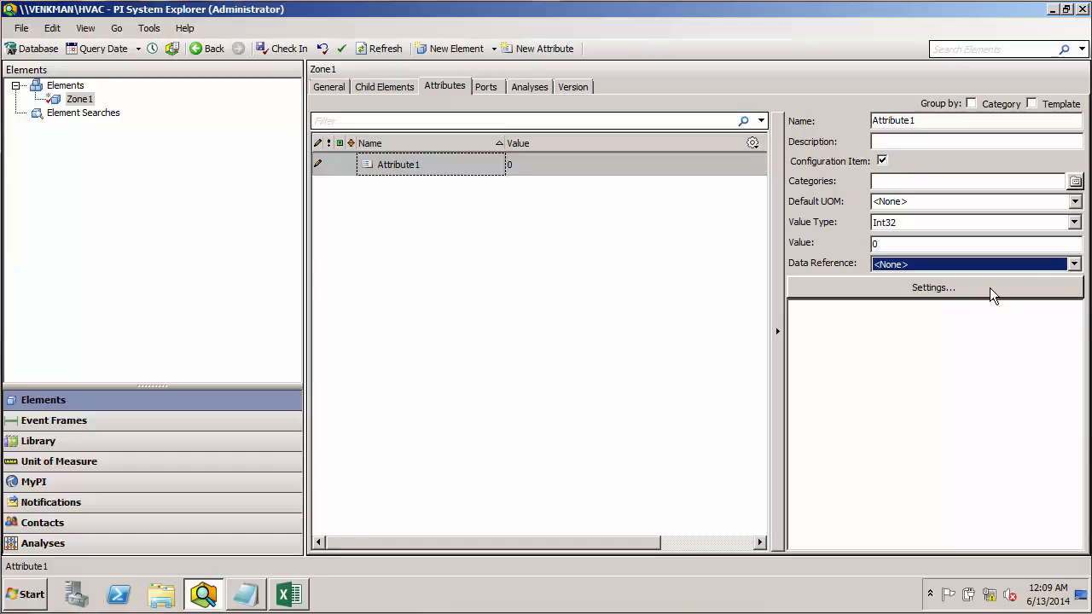
Name the attribute Zone Number, set its value to 1, and check in the changes
double_click(925, 121)
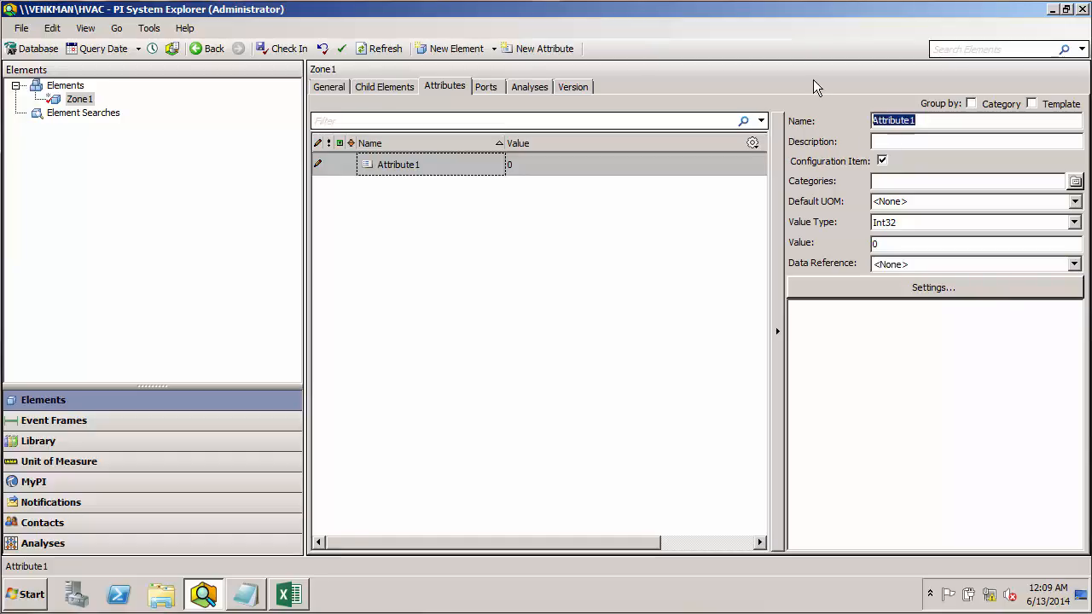
type("Zone Number")
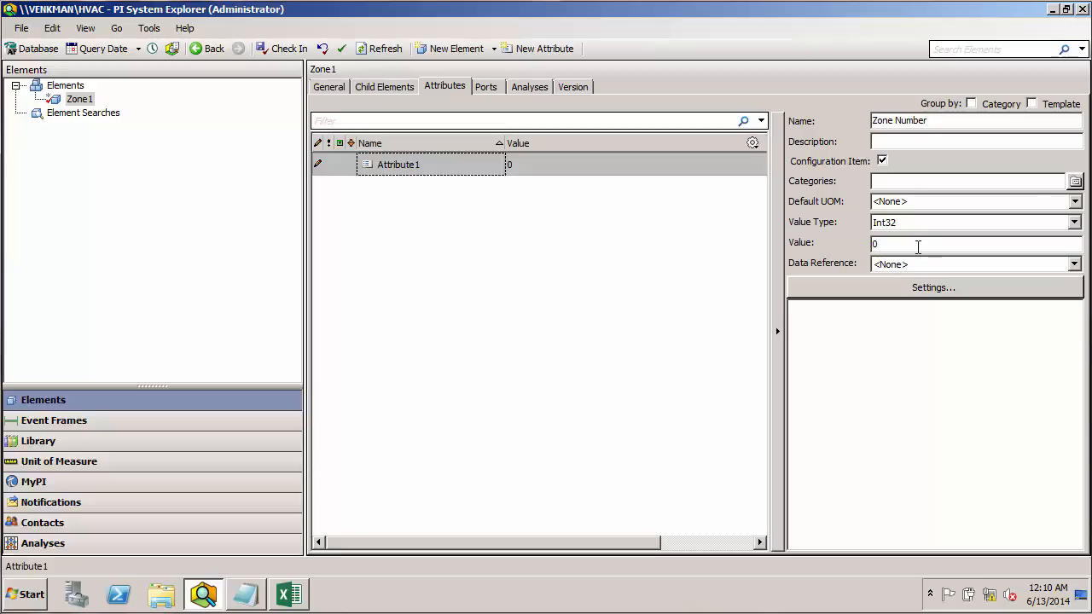
left_click_drag(901, 247, 848, 248)
type("1")
left_click(276, 50)
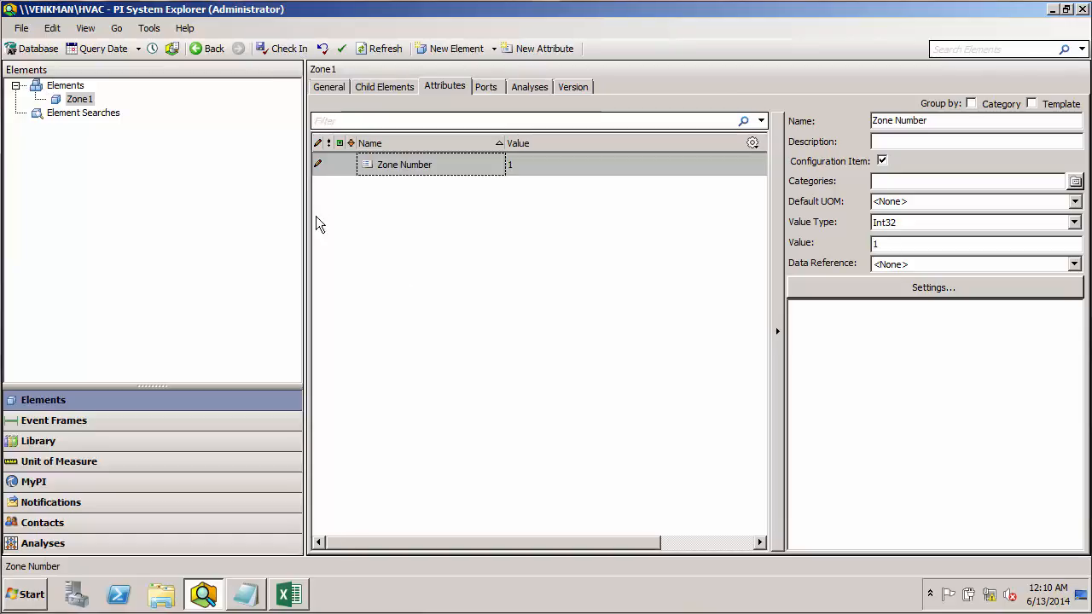